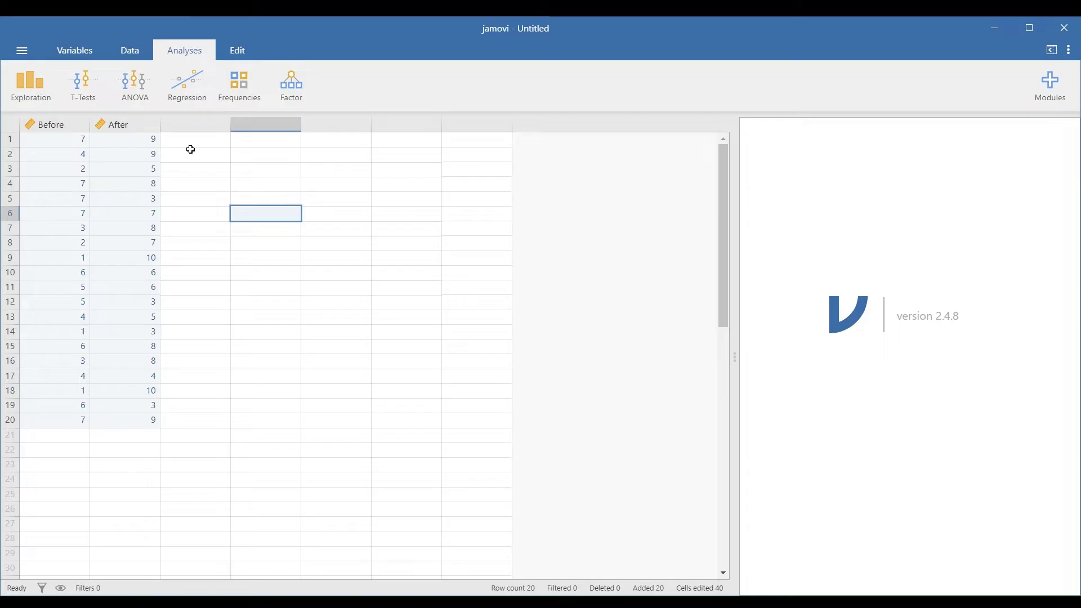
Select the Before and After columns in the data grid, then clear the selection
{"action": "left_click", "coordinate": [67, 125]}
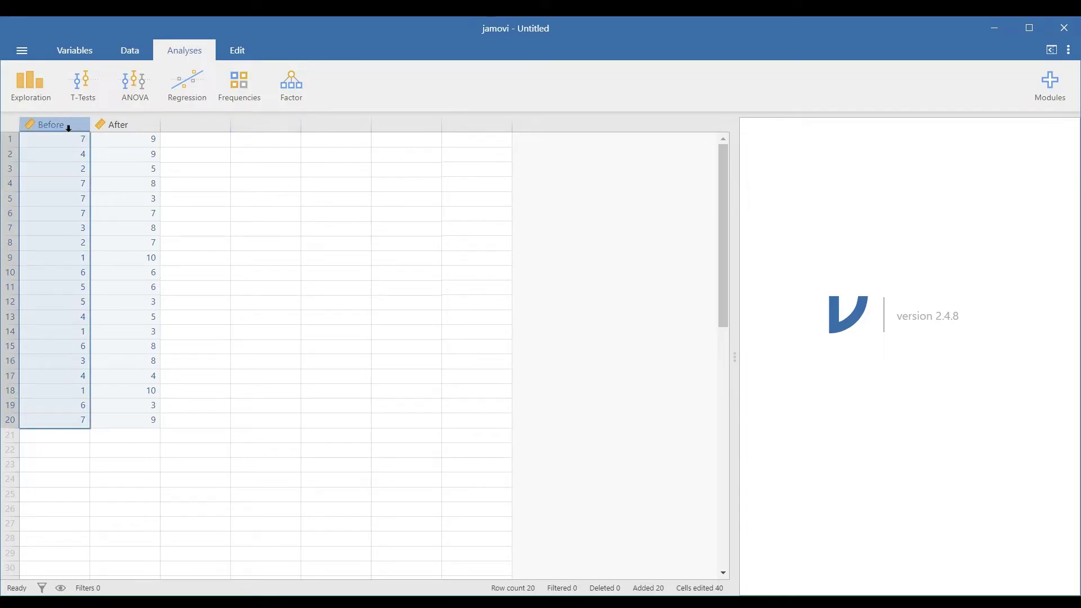
{"action": "left_click", "coordinate": [147, 127]}
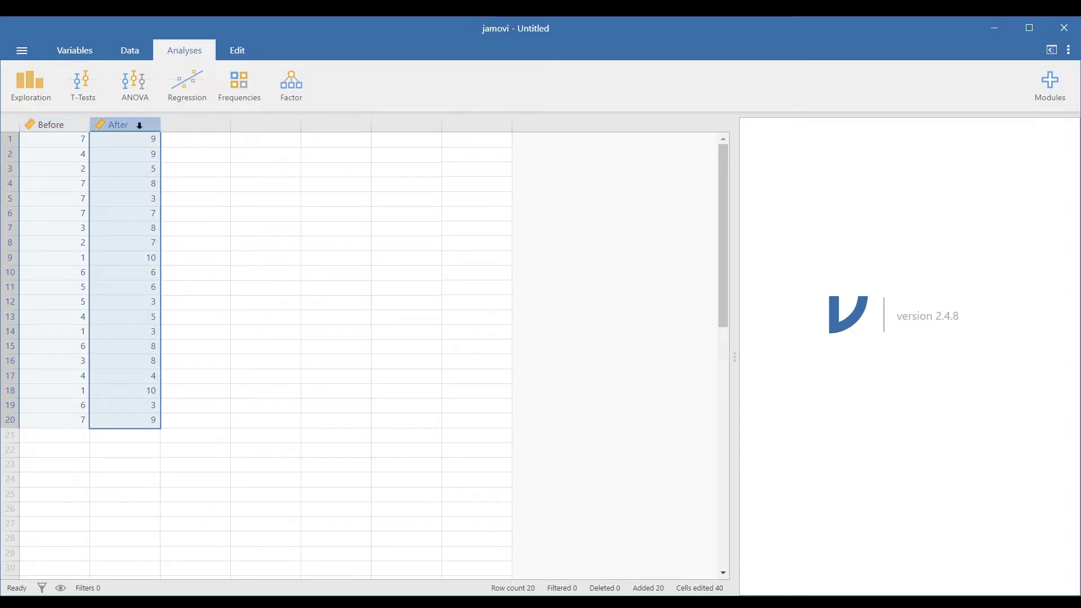
{"action": "left_click", "coordinate": [364, 186]}
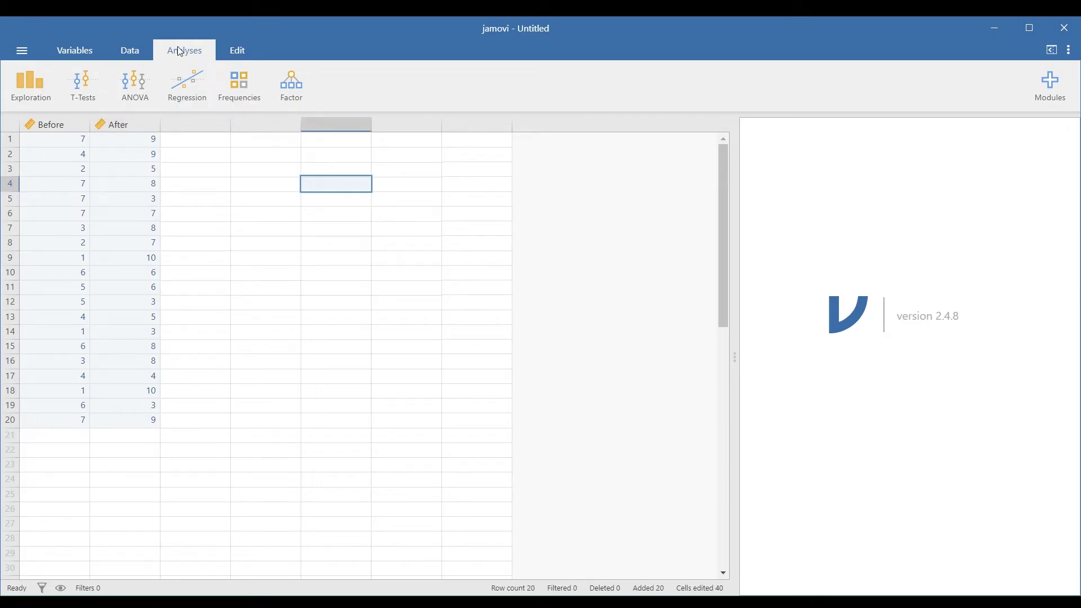
Run Descriptives on Before and After with box plots (means 4.40 and 6.55)
{"action": "left_click", "coordinate": [29, 94]}
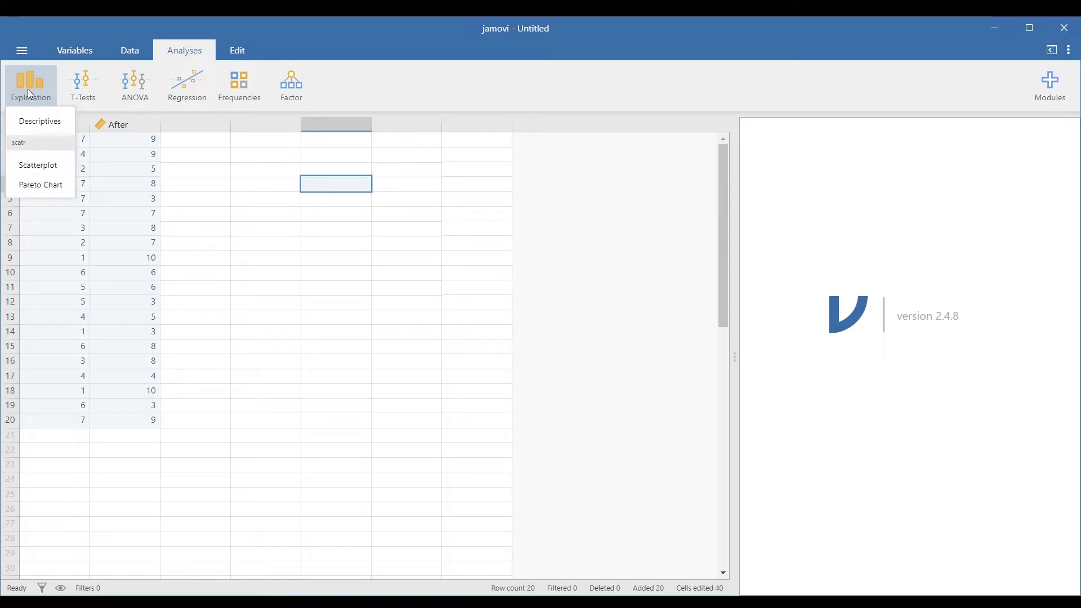
{"action": "left_click", "coordinate": [50, 127]}
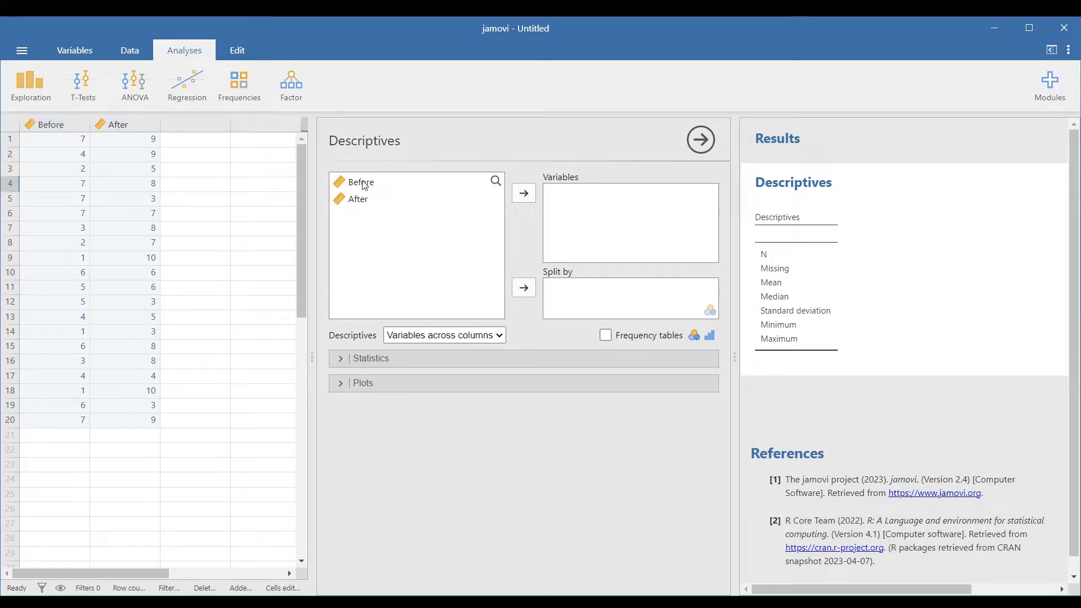
{"action": "left_click", "coordinate": [364, 185]}
{"action": "left_click", "coordinate": [518, 194]}
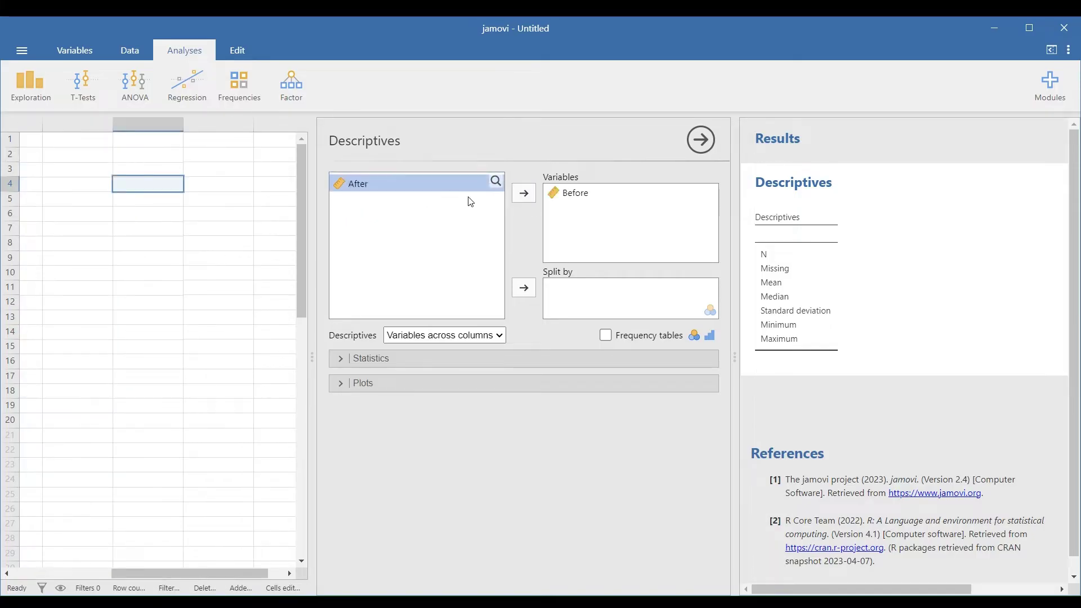
{"action": "left_click", "coordinate": [363, 185]}
{"action": "left_click", "coordinate": [526, 194]}
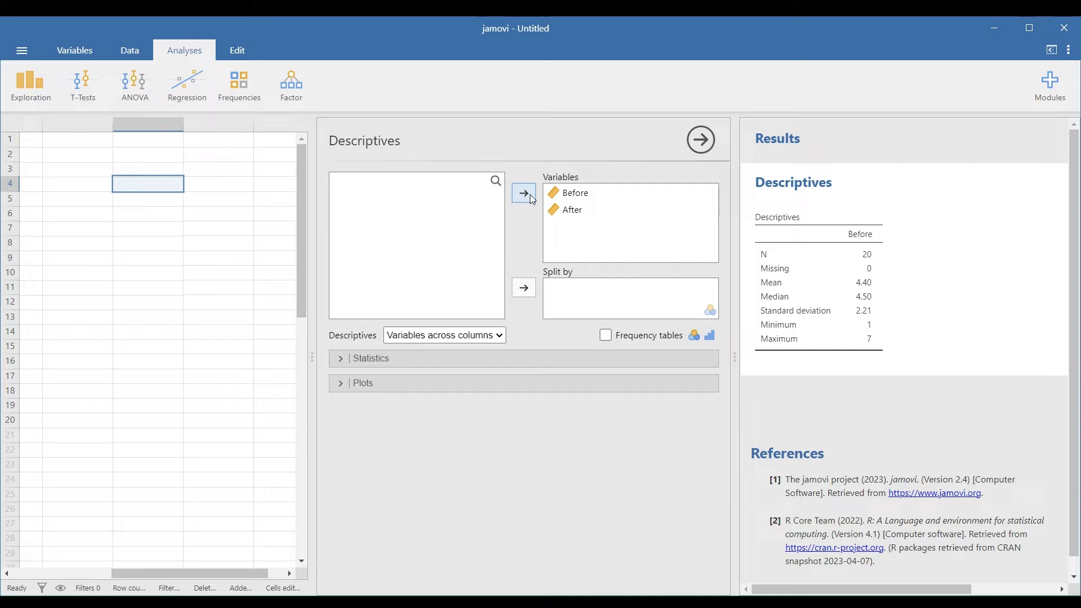
{"action": "left_click", "coordinate": [355, 385]}
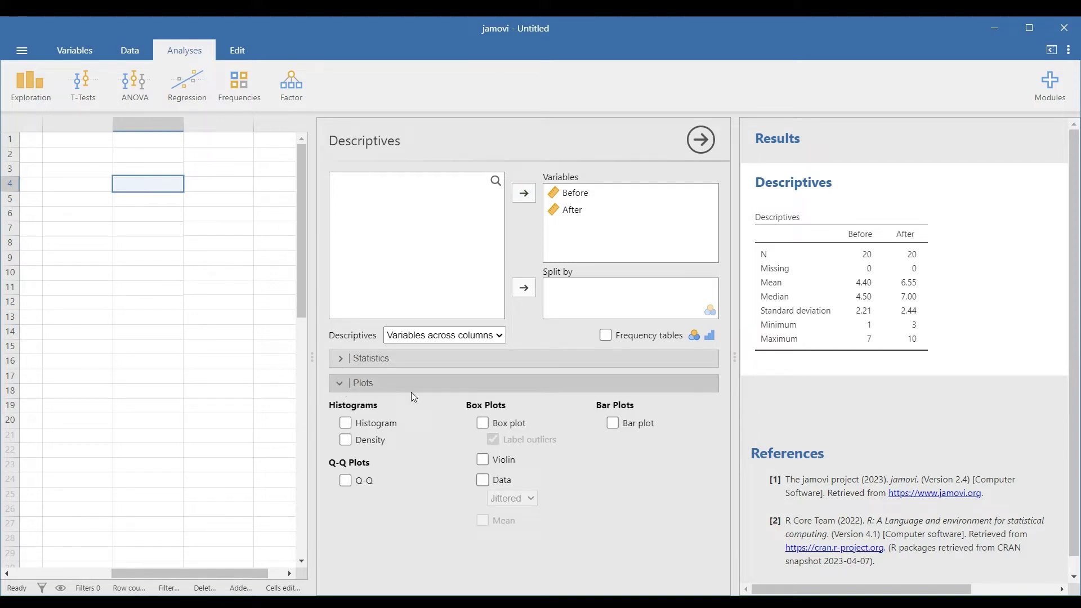
{"action": "left_click", "coordinate": [483, 424]}
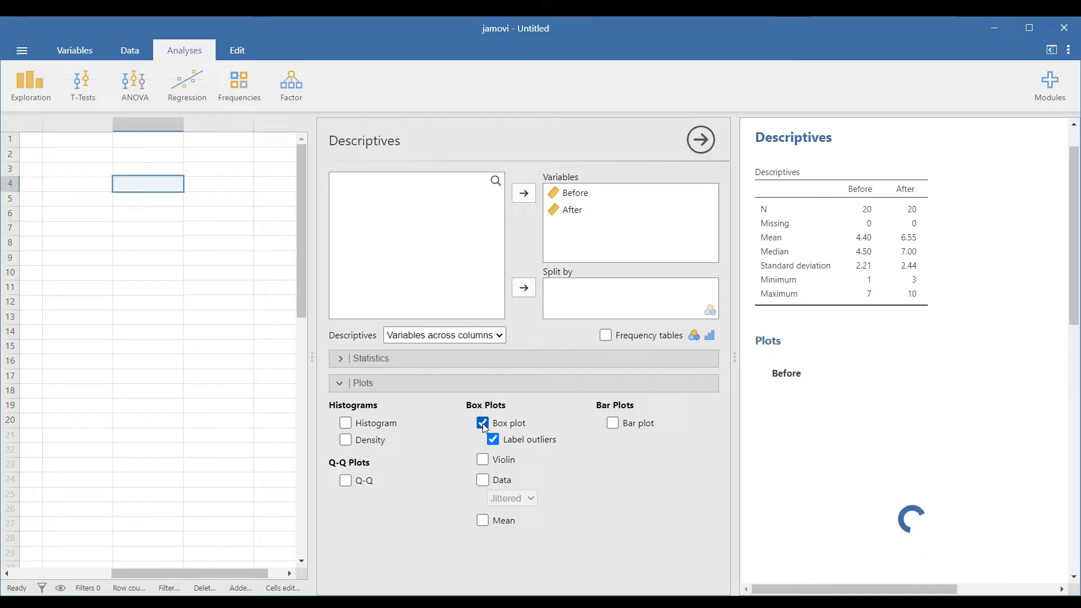
Change the first Before score to 17 to create a box-plot outlier
{"action": "scroll", "coordinate": [926, 390], "scroll_direction": "down", "scroll_amount": 3}
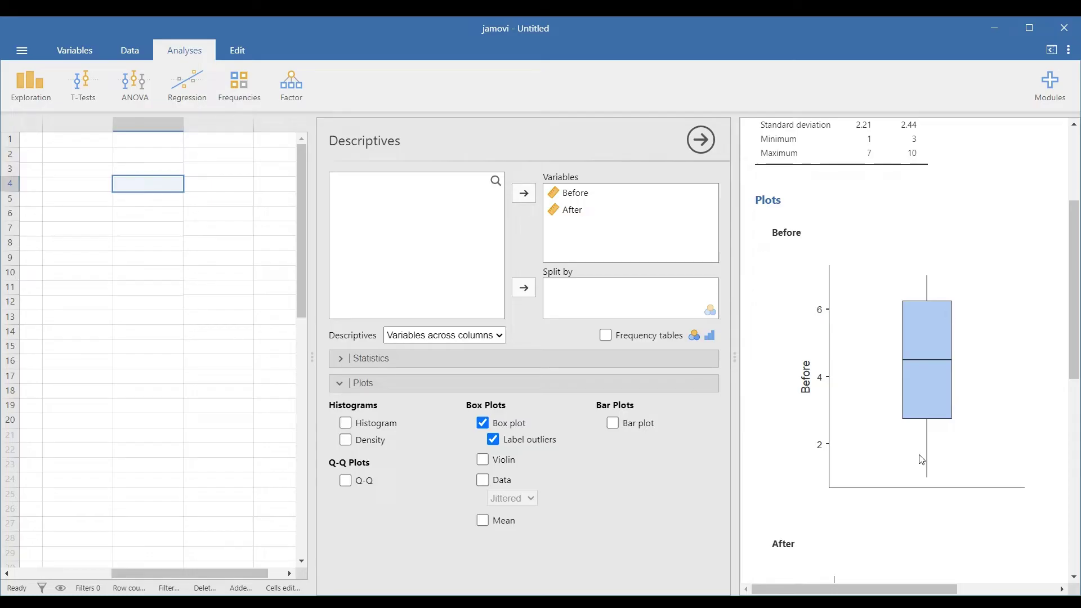
{"action": "scroll", "coordinate": [962, 401], "scroll_direction": "down", "scroll_amount": 1}
{"action": "scroll", "coordinate": [963, 401], "scroll_direction": "down", "scroll_amount": 5}
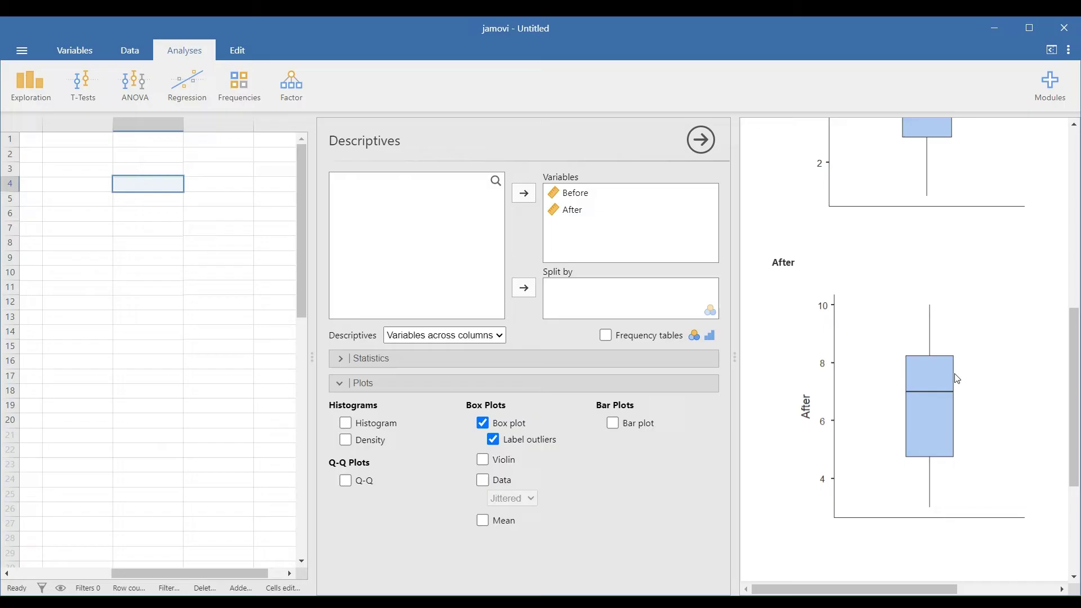
{"action": "scroll", "coordinate": [977, 345], "scroll_direction": "up", "scroll_amount": 6}
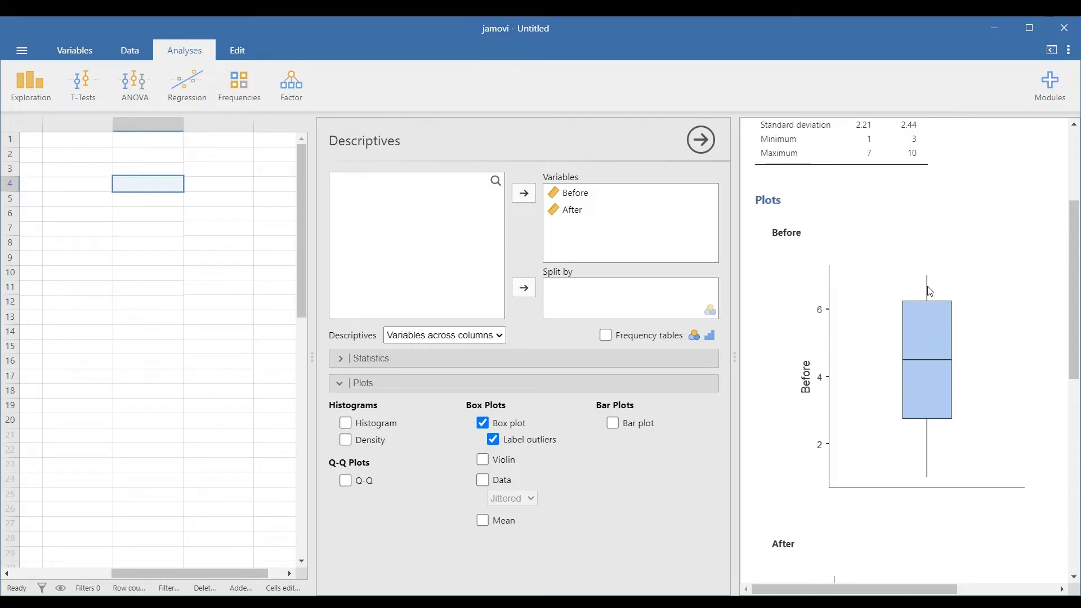
{"action": "left_click_drag", "start_coordinate": [243, 576], "coordinate": [142, 574]}
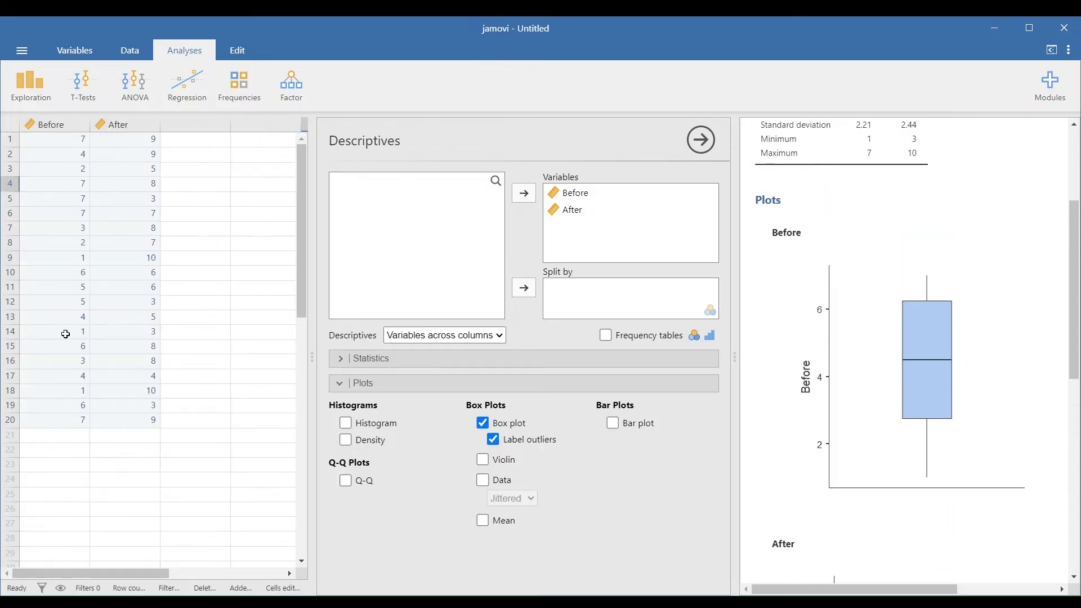
{"action": "left_click", "coordinate": [68, 141]}
{"action": "type", "text": "1"}
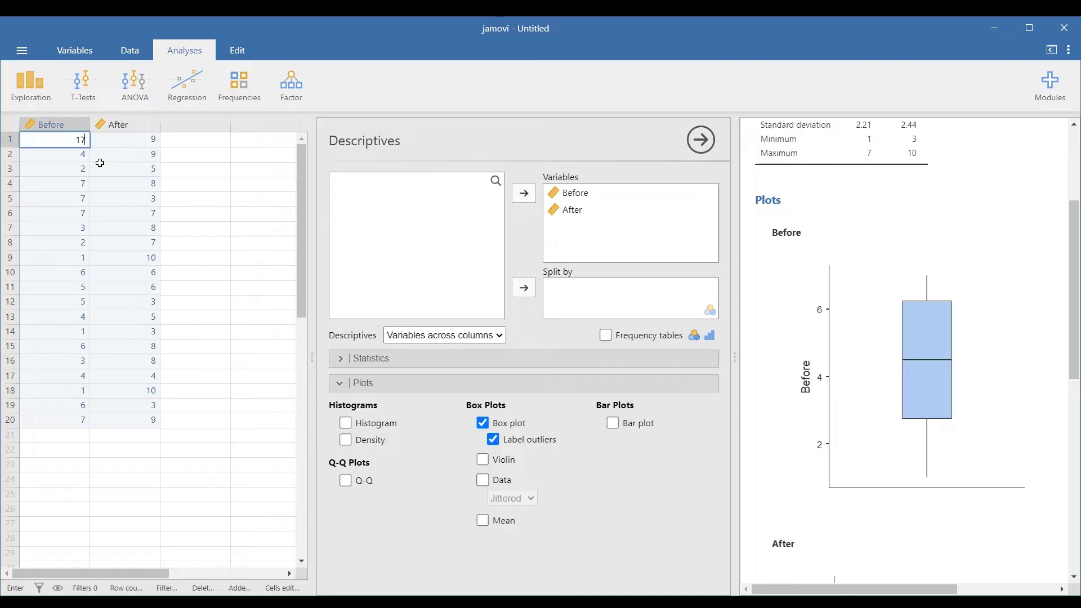
{"action": "key", "text": "Return"}
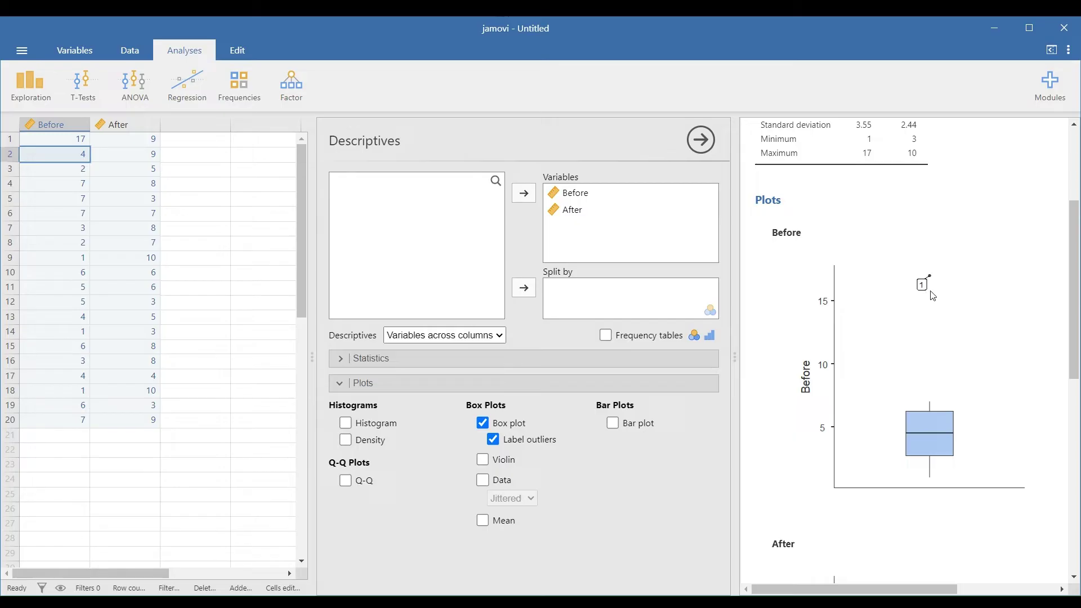
Restore the first Before score to 7 and shrink the data grid
{"action": "left_click", "coordinate": [85, 140]}
{"action": "type", "text": "7"}
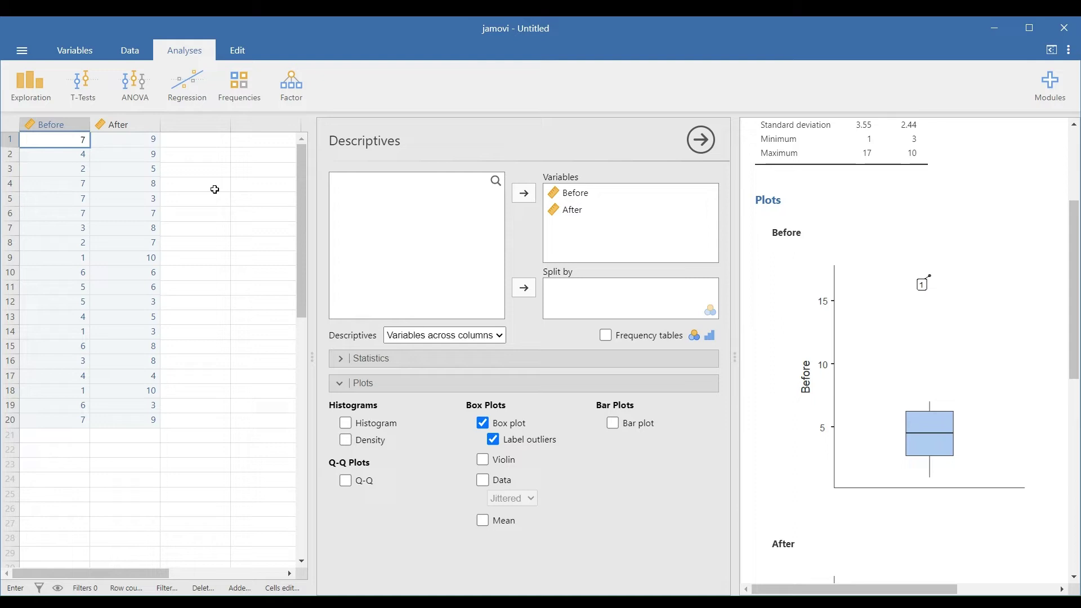
{"action": "key", "text": "Return"}
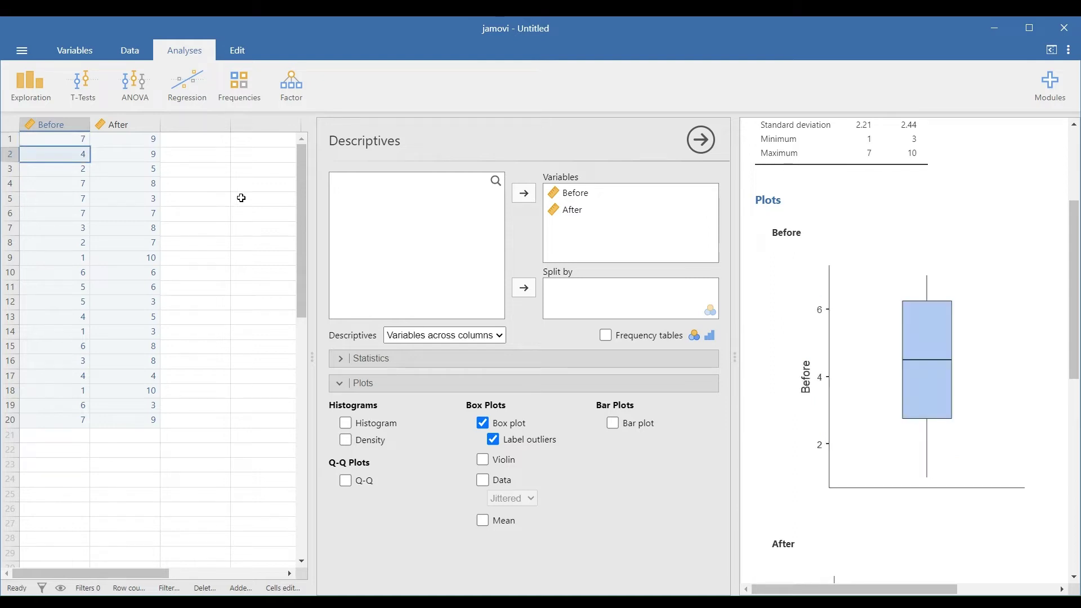
{"action": "left_click_drag", "start_coordinate": [315, 259], "coordinate": [203, 262]}
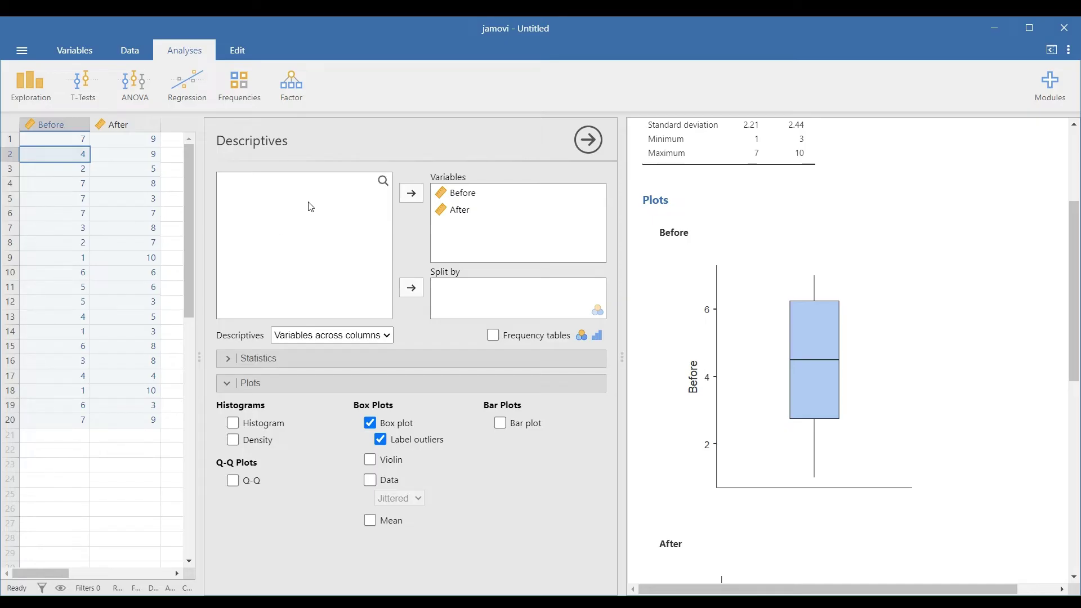
Turn the empty third column into a computed variable named Difference
{"action": "left_click", "coordinate": [133, 53]}
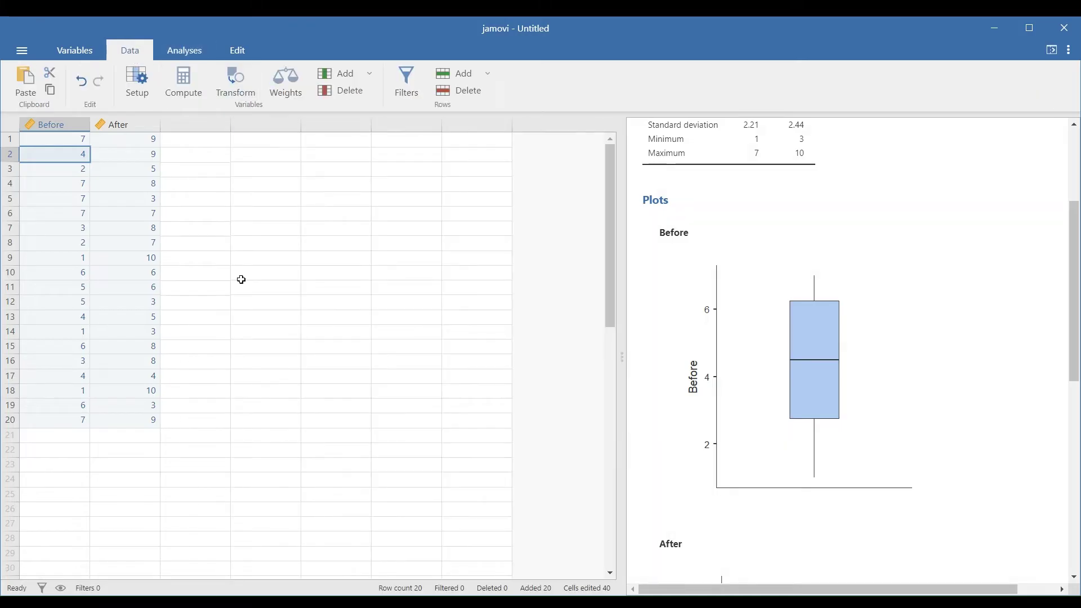
{"action": "left_click", "coordinate": [207, 125]}
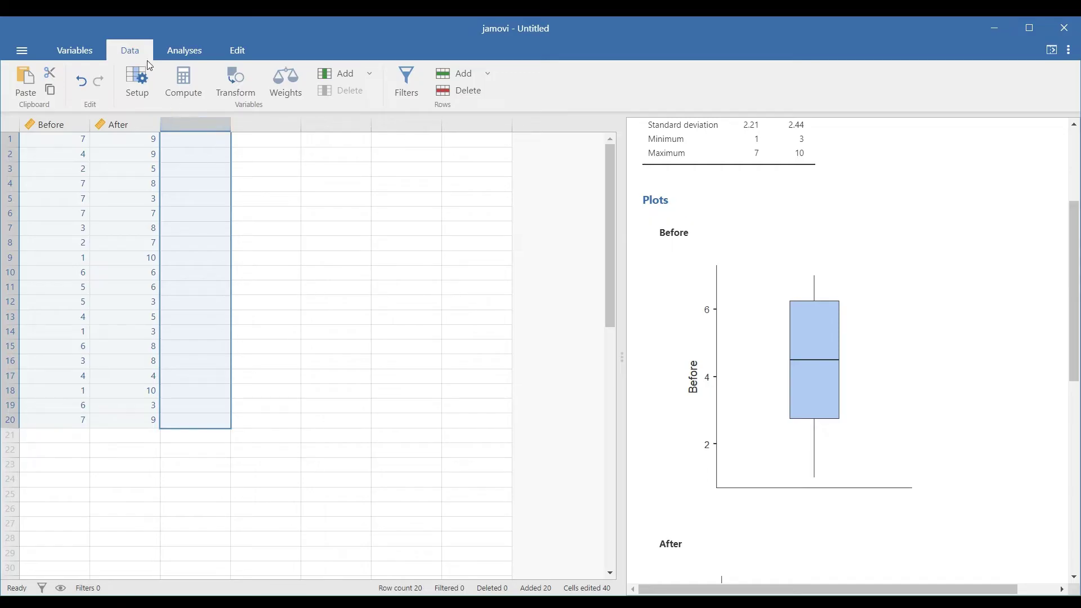
{"action": "left_click", "coordinate": [191, 92]}
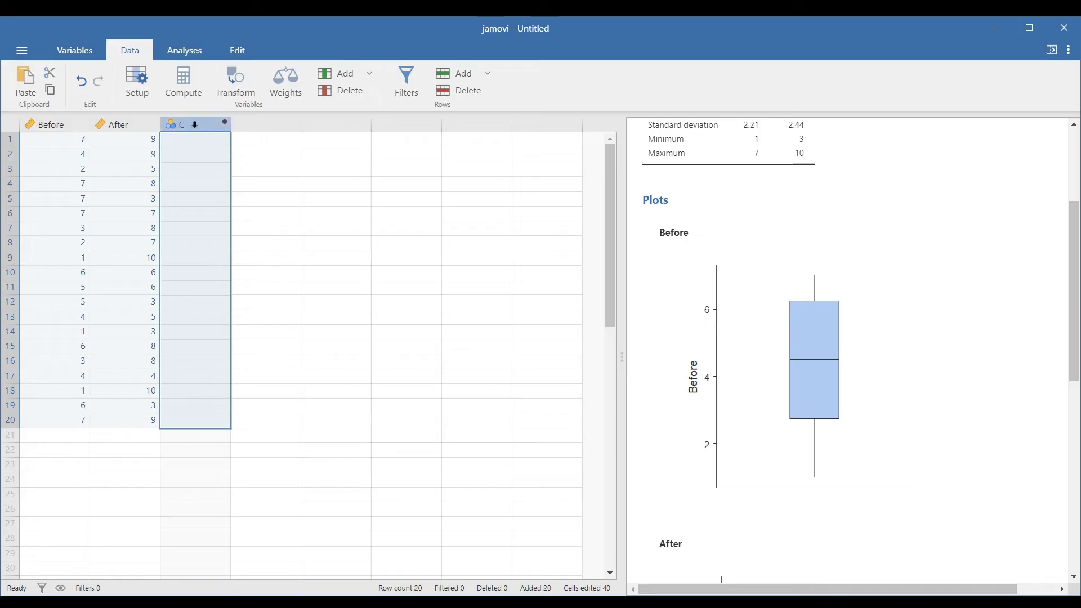
{"action": "double_click", "coordinate": [194, 124]}
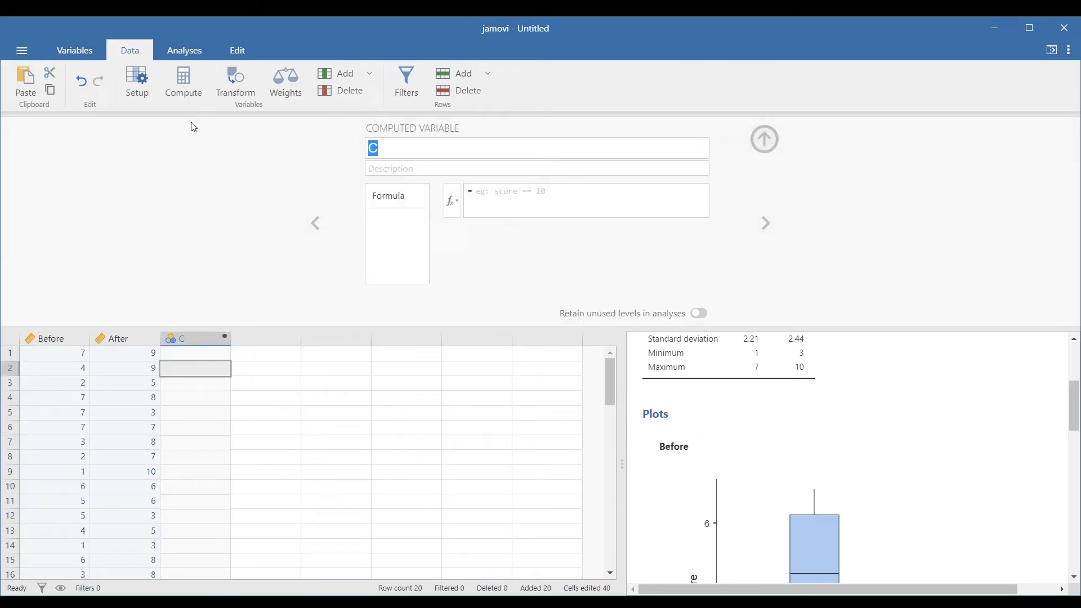
{"action": "left_click", "coordinate": [398, 147]}
{"action": "left_click_drag", "start_coordinate": [398, 148], "coordinate": [342, 142]}
{"action": "type", "text": "Dif"}
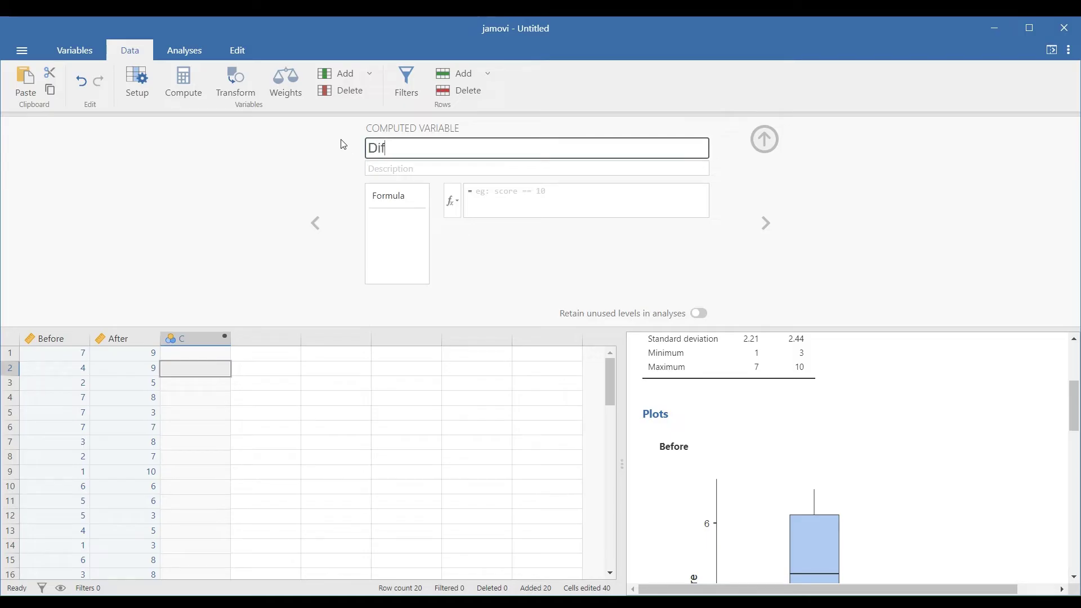
{"action": "type", "text": "ference"}
{"action": "left_click", "coordinate": [482, 192]}
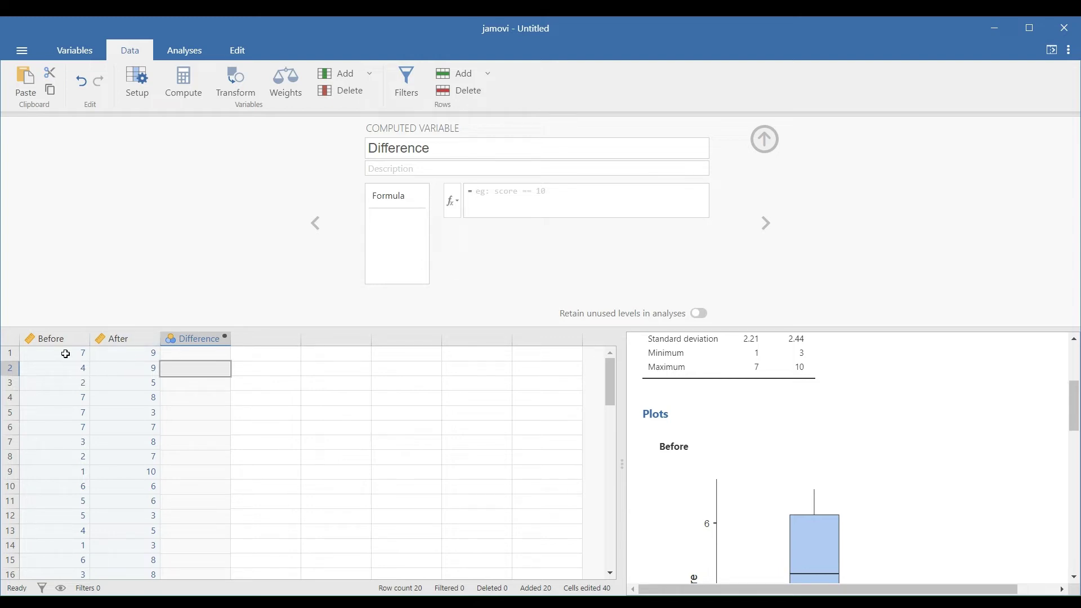
Define Difference with the formula =After-Before and select its filled column
{"action": "left_click", "coordinate": [476, 192]}
{"action": "type", "text": "After"}
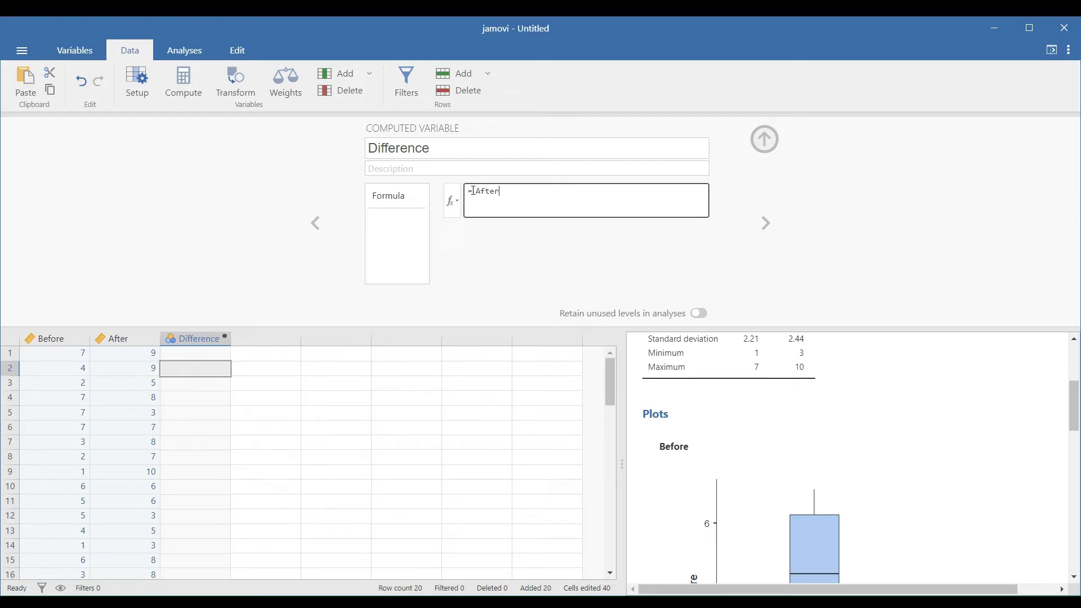
{"action": "type", "text": "efore"}
{"action": "key", "text": "Return"}
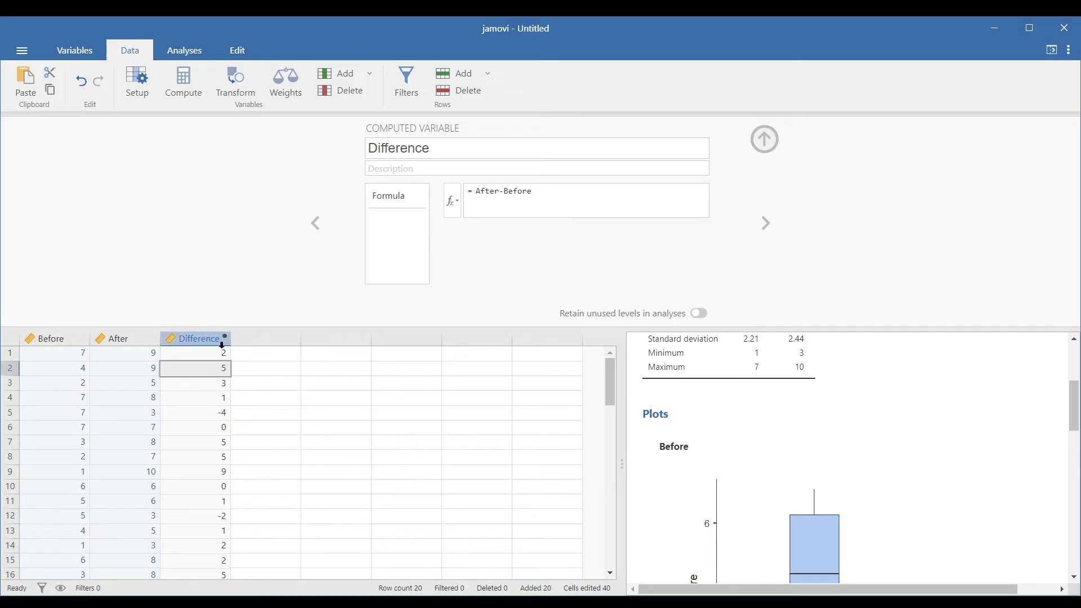
{"action": "left_click", "coordinate": [187, 339]}
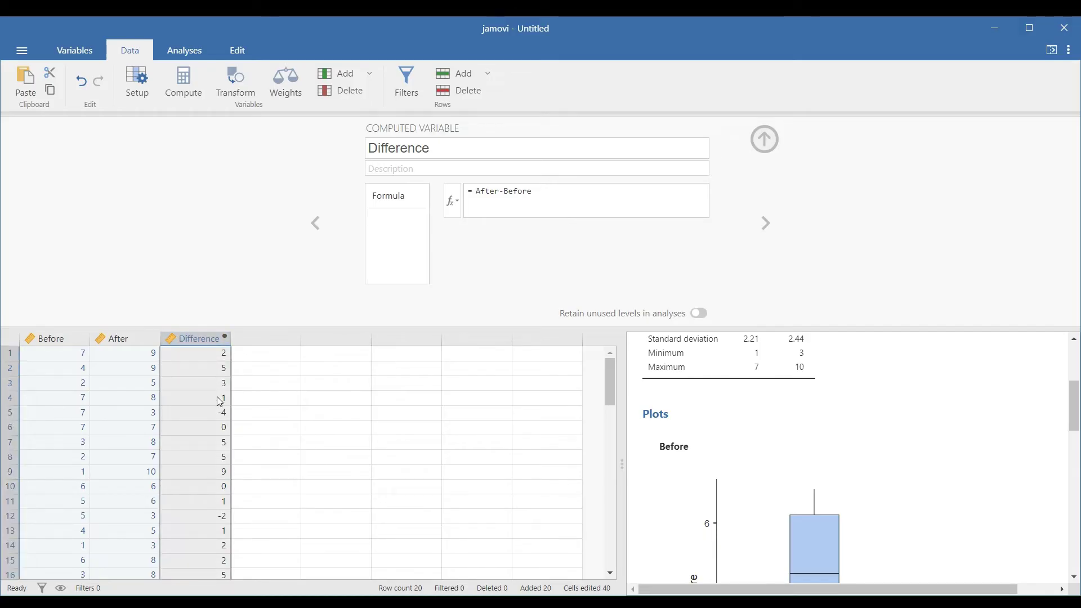
{"action": "scroll", "coordinate": [210, 413], "scroll_direction": "down", "scroll_amount": 5}
View the After variable's setup, then collapse the setup panel to reveal all 20 rows
{"action": "scroll", "coordinate": [226, 400], "scroll_direction": "up", "scroll_amount": 8}
{"action": "left_click", "coordinate": [266, 353]}
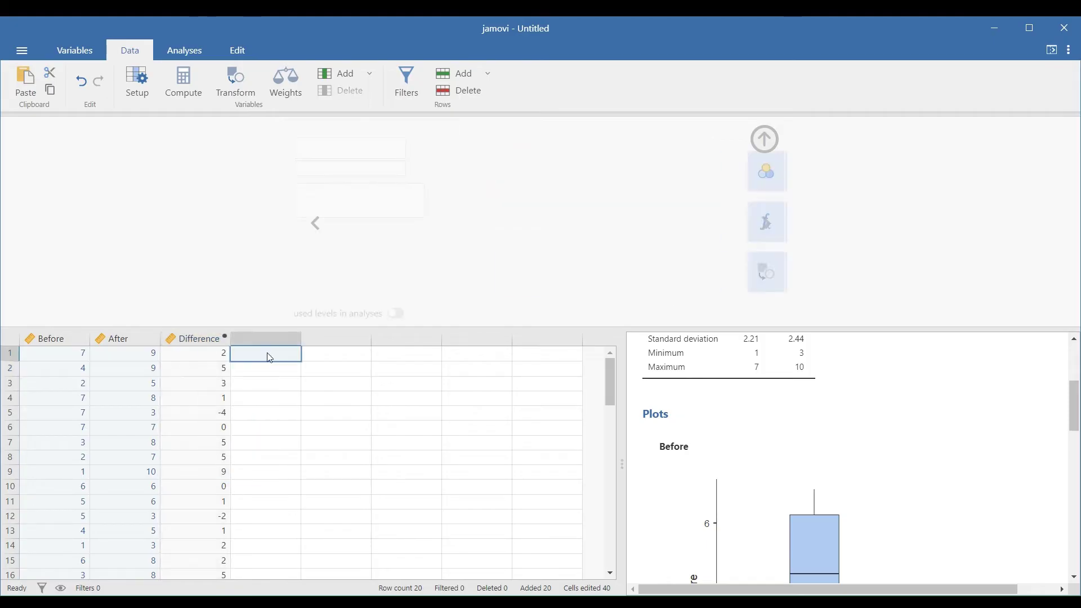
{"action": "left_click", "coordinate": [135, 356]}
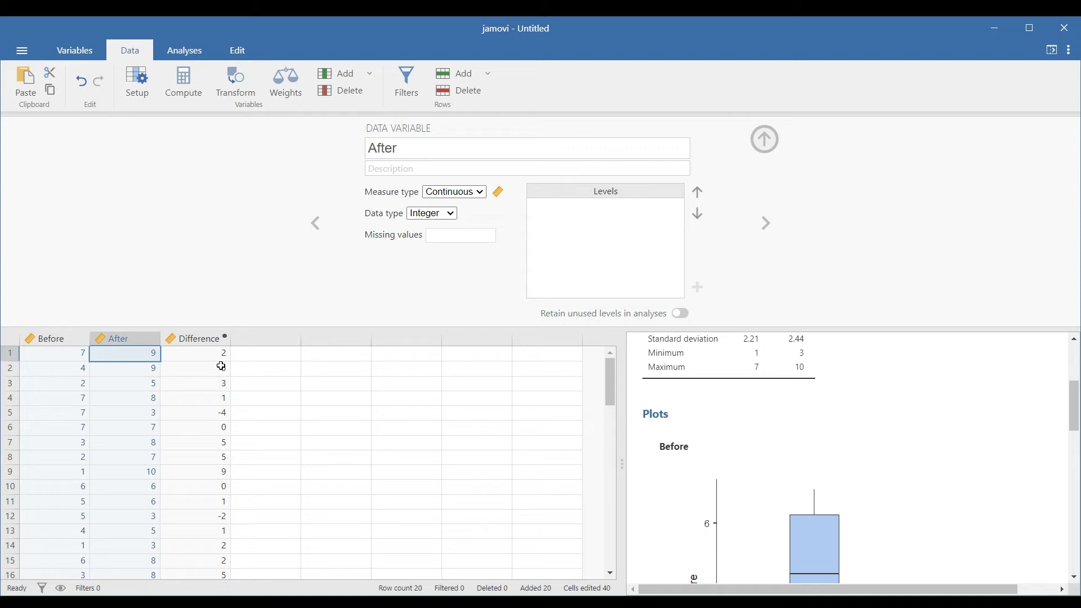
{"action": "scroll", "coordinate": [223, 367], "scroll_direction": "down", "scroll_amount": 5}
{"action": "scroll", "coordinate": [225, 395], "scroll_direction": "up", "scroll_amount": 5}
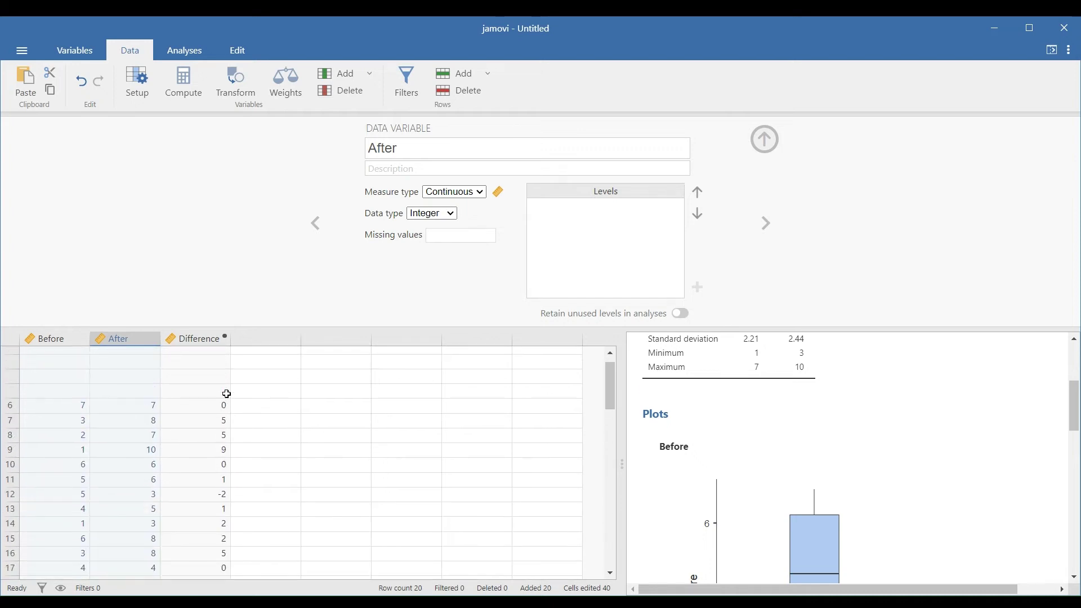
{"action": "left_click", "coordinate": [254, 384]}
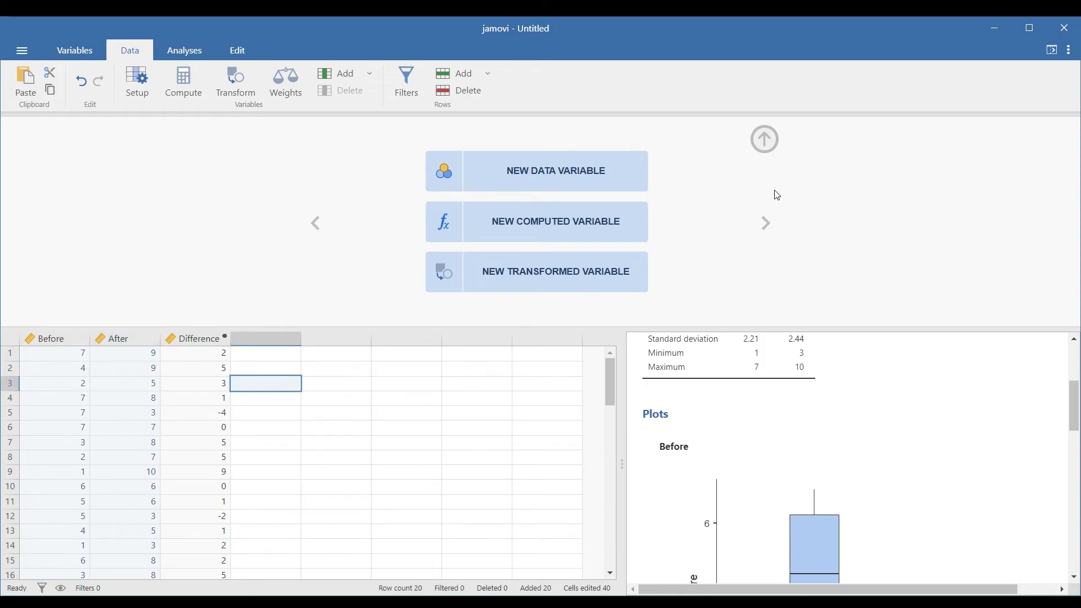
{"action": "left_click", "coordinate": [765, 141]}
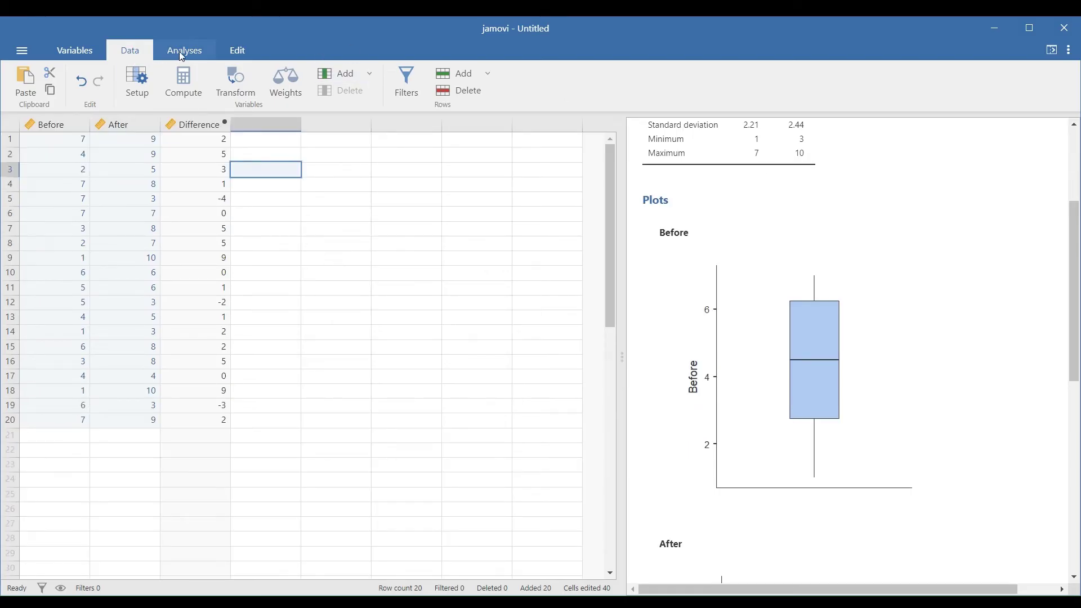
Run Descriptives on Difference with a Shapiro-Wilk test (W 0.950, p 0.373)
{"action": "left_click", "coordinate": [209, 56]}
{"action": "left_click", "coordinate": [32, 98]}
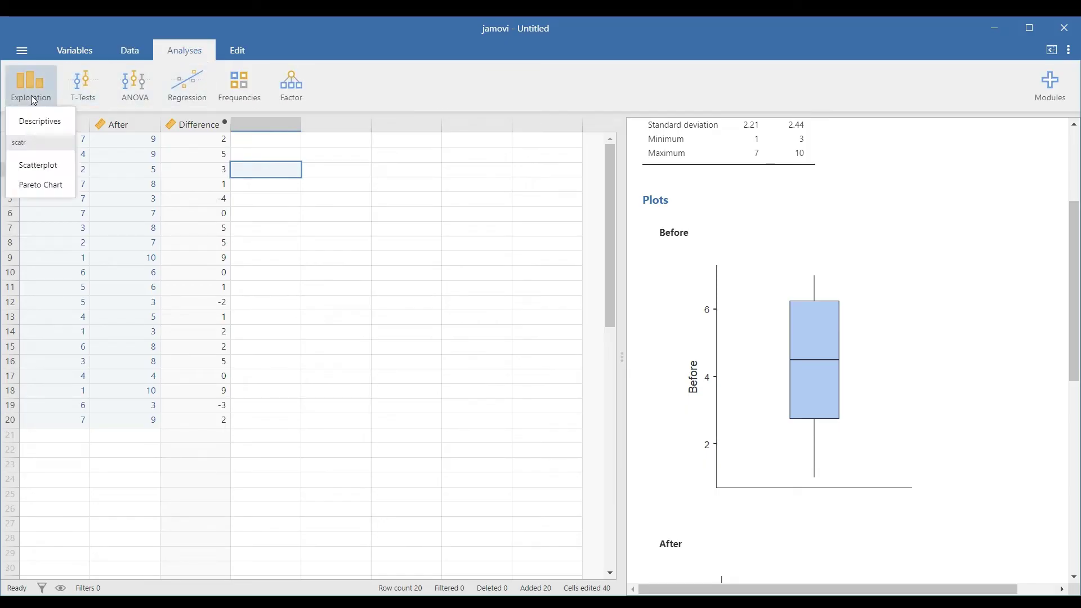
{"action": "left_click", "coordinate": [53, 126]}
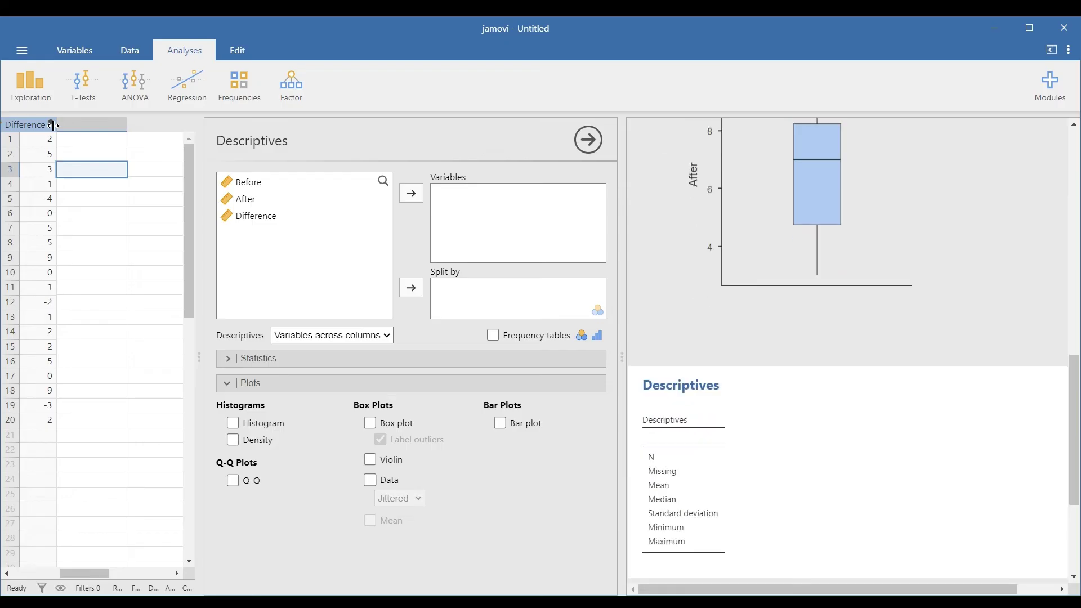
{"action": "left_click", "coordinate": [263, 222]}
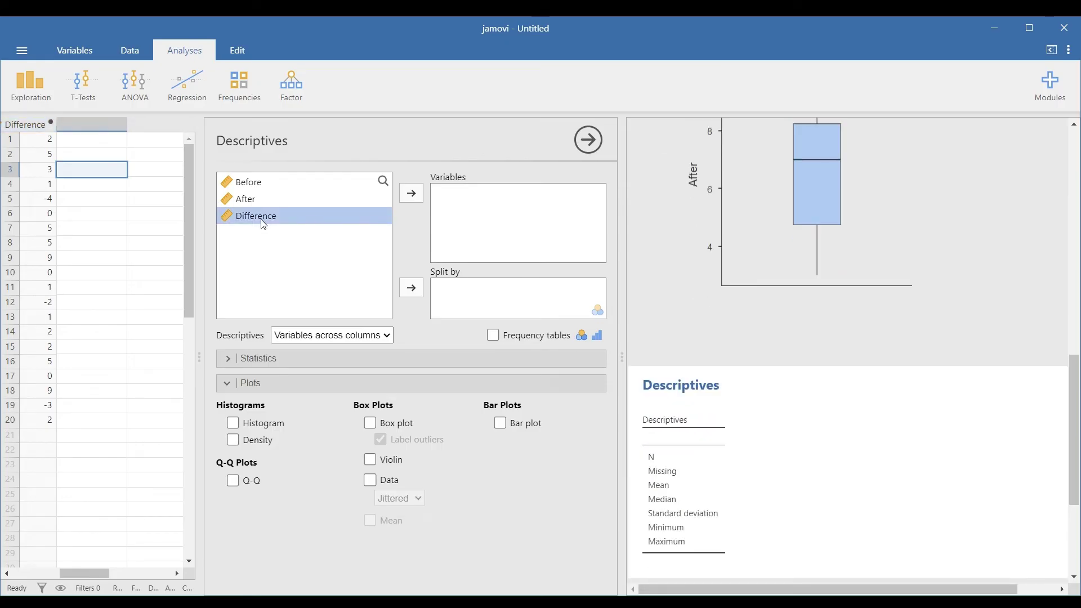
{"action": "left_click", "coordinate": [411, 194]}
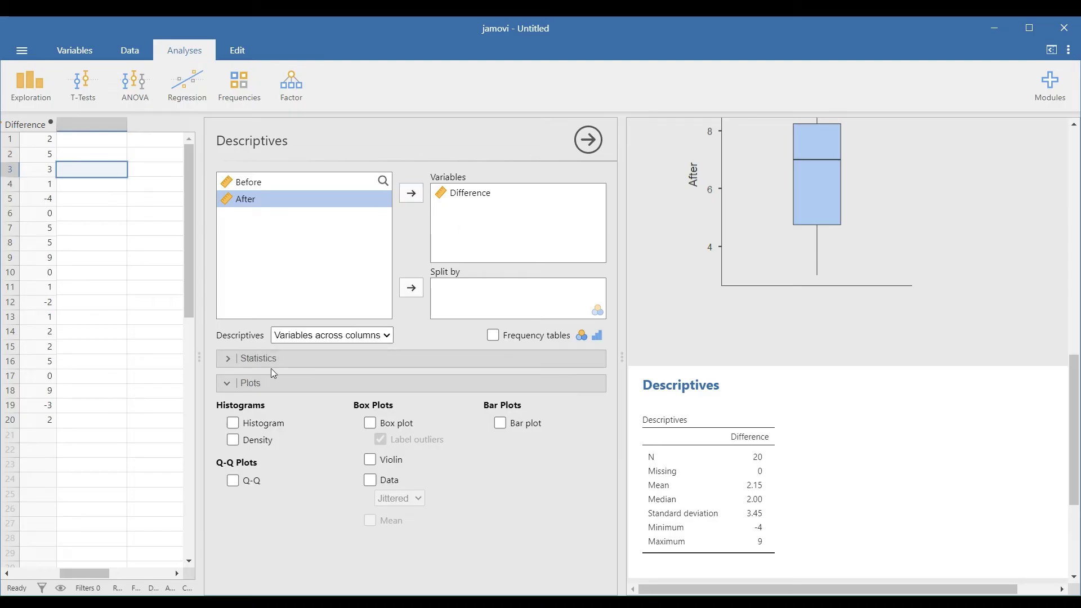
{"action": "left_click", "coordinate": [227, 358]}
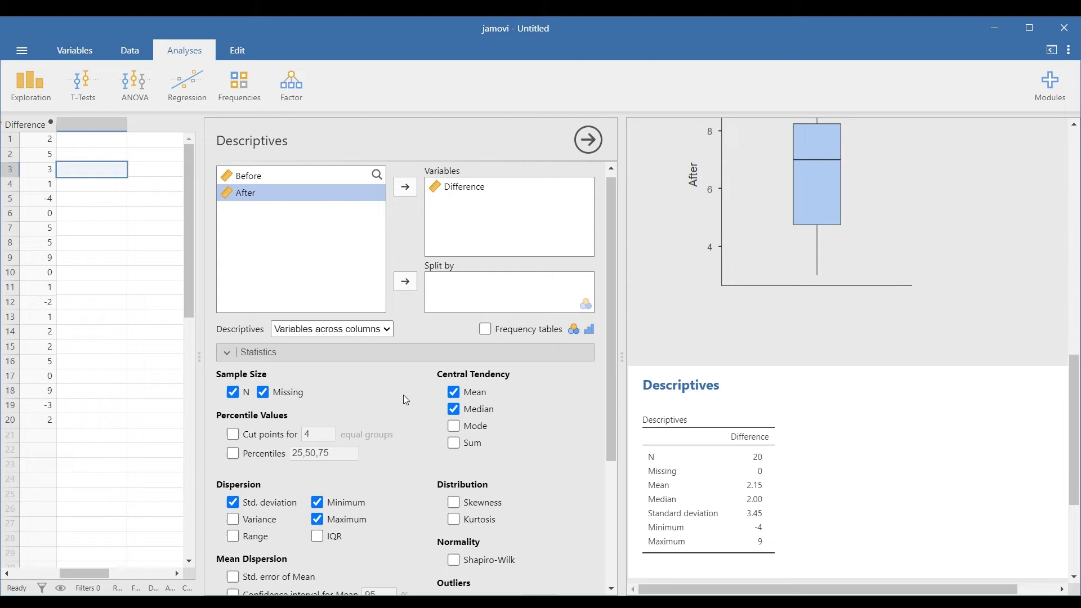
{"action": "scroll", "coordinate": [403, 394], "scroll_direction": "down", "scroll_amount": 5}
{"action": "left_click", "coordinate": [455, 428]}
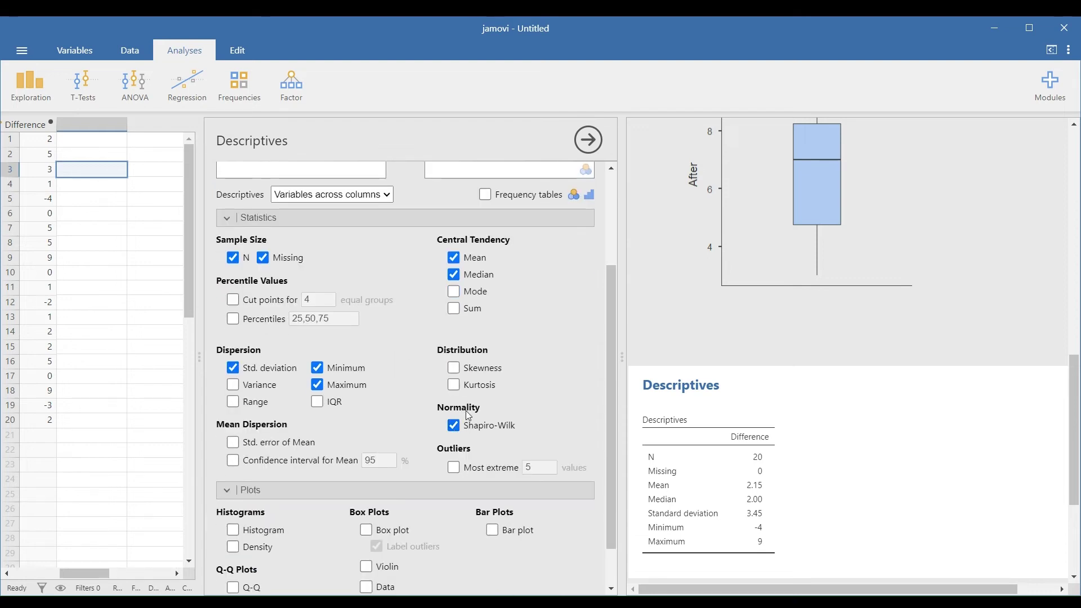
{"action": "scroll", "coordinate": [944, 406], "scroll_direction": "down", "scroll_amount": 4}
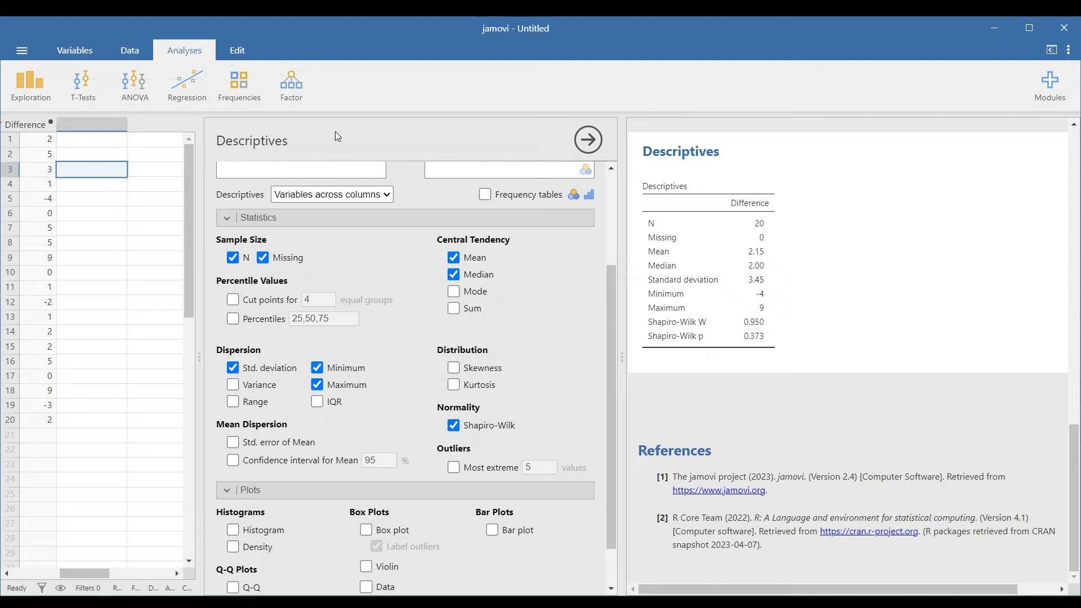
Run a Paired Samples T-Test pairing Before with After, including the mean difference (−2.15)
{"action": "left_click", "coordinate": [81, 97]}
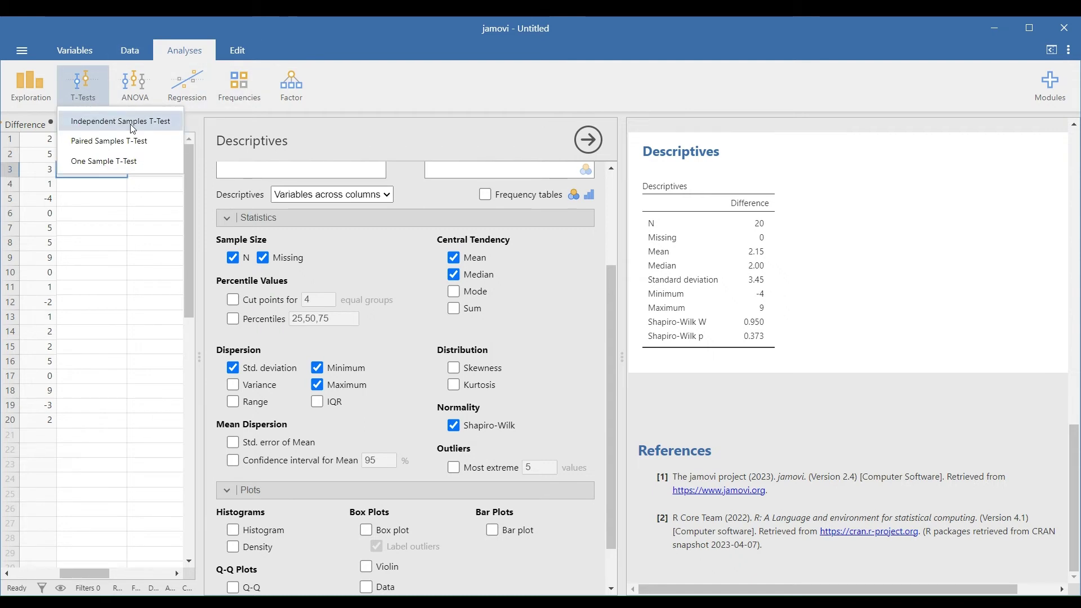
{"action": "left_click", "coordinate": [165, 145]}
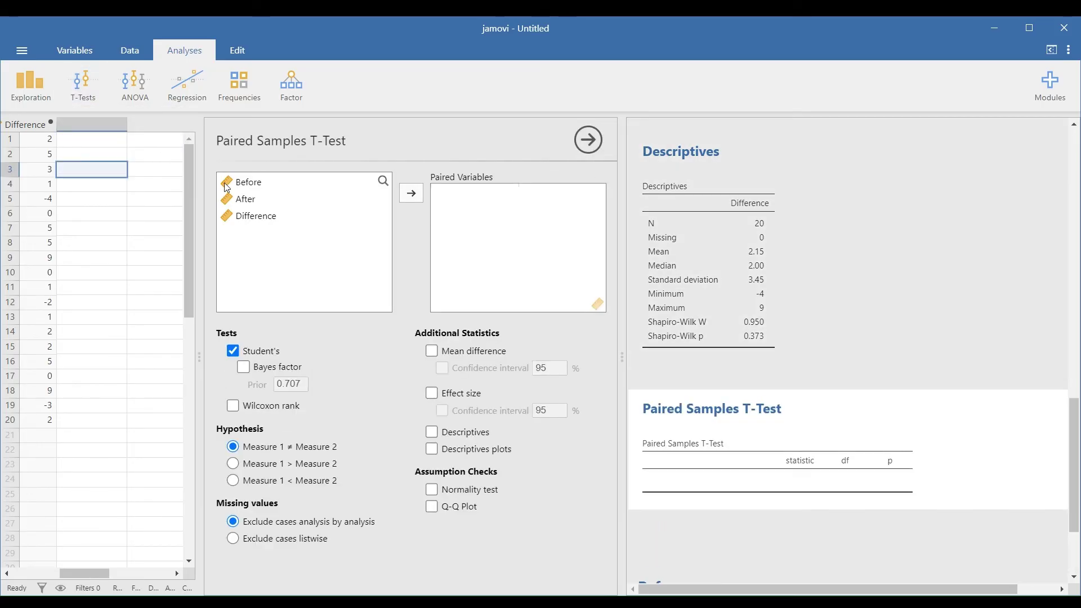
{"action": "left_click", "coordinate": [257, 186]}
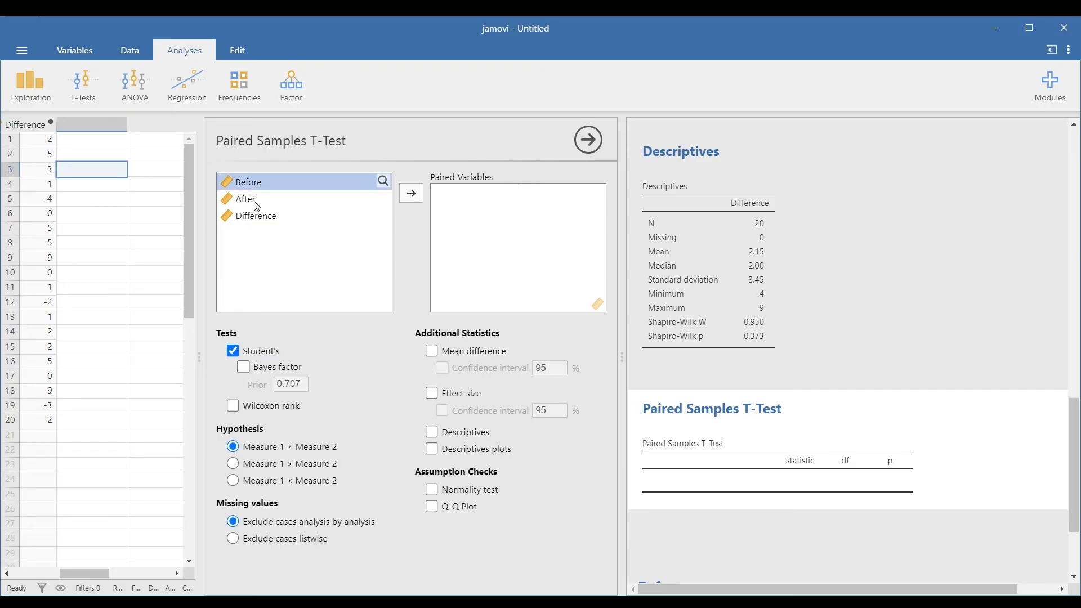
{"action": "left_click", "coordinate": [284, 202], "text": "shift"}
{"action": "left_click", "coordinate": [411, 197]}
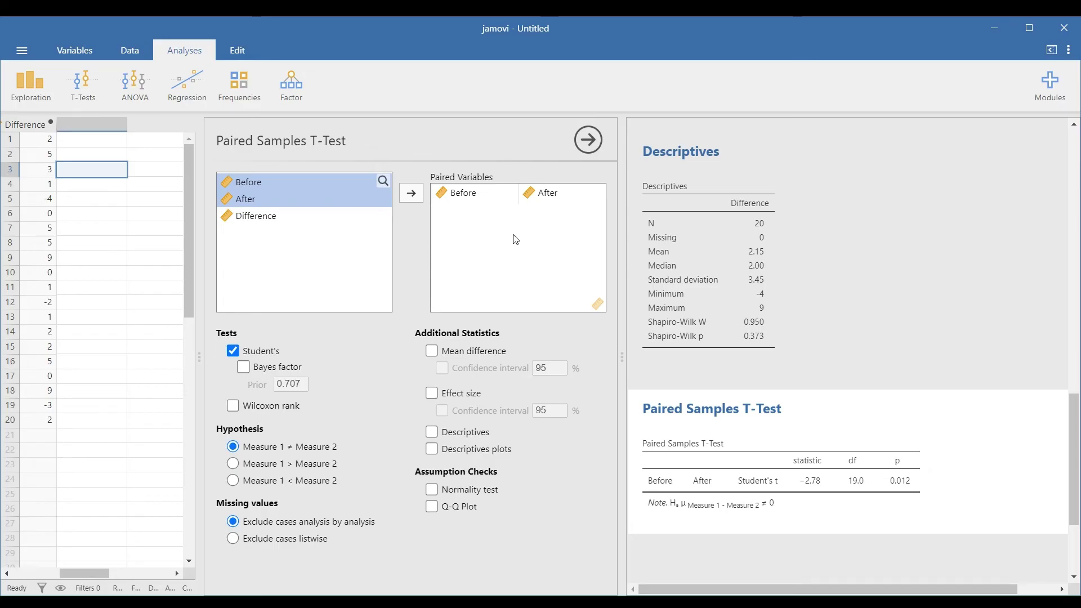
{"action": "left_click", "coordinate": [439, 357]}
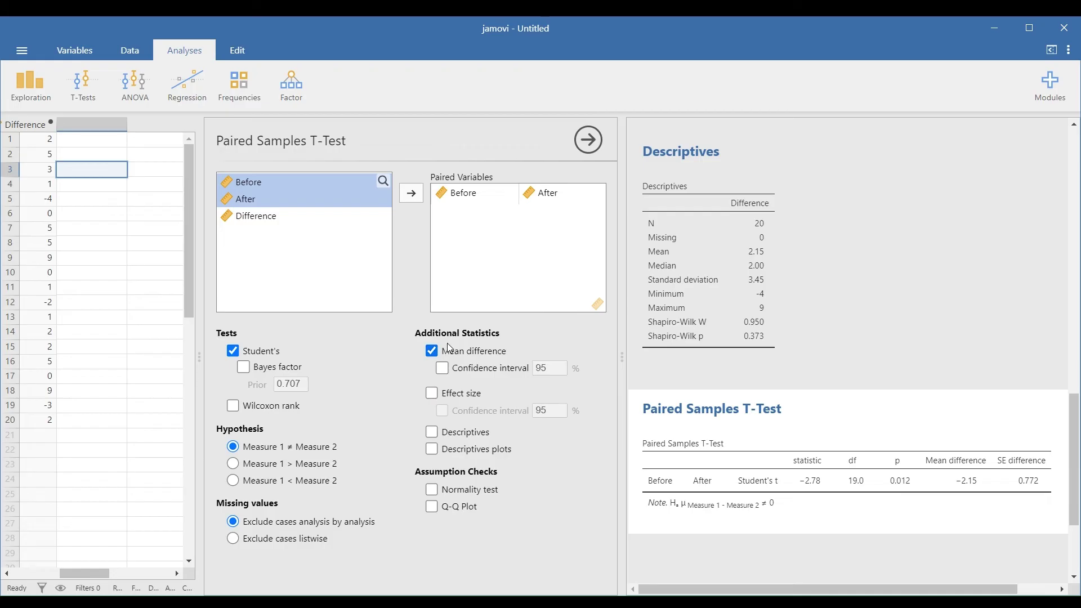
Add Descriptives to the paired t-test: Before mean 4.40, After mean 6.55
{"action": "left_click", "coordinate": [432, 433]}
{"action": "scroll", "coordinate": [969, 409], "scroll_direction": "down", "scroll_amount": 2}
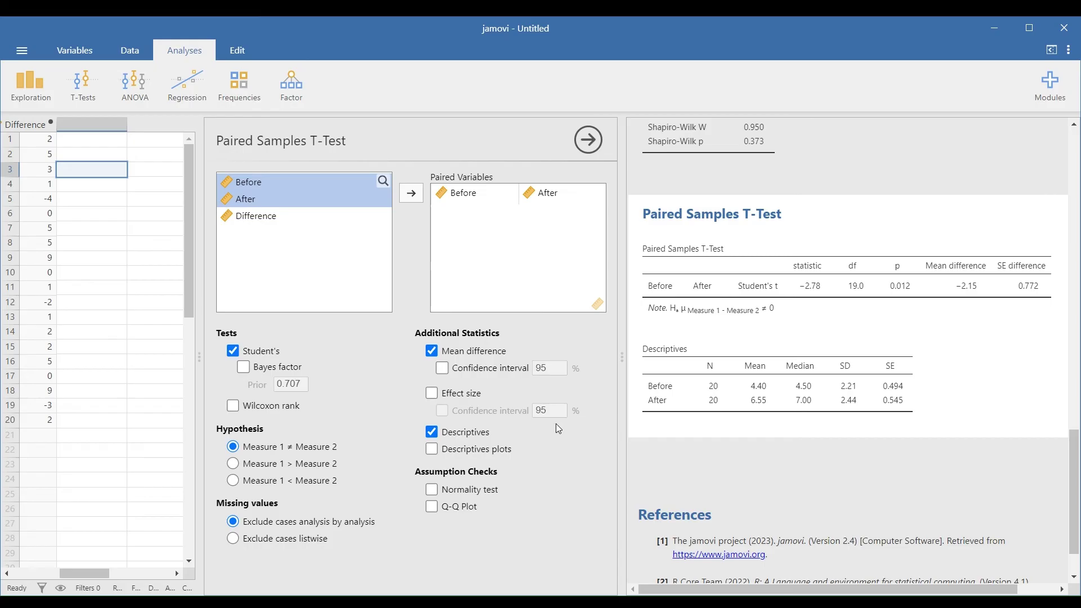
{"action": "scroll", "coordinate": [831, 311], "scroll_direction": "up", "scroll_amount": 1}
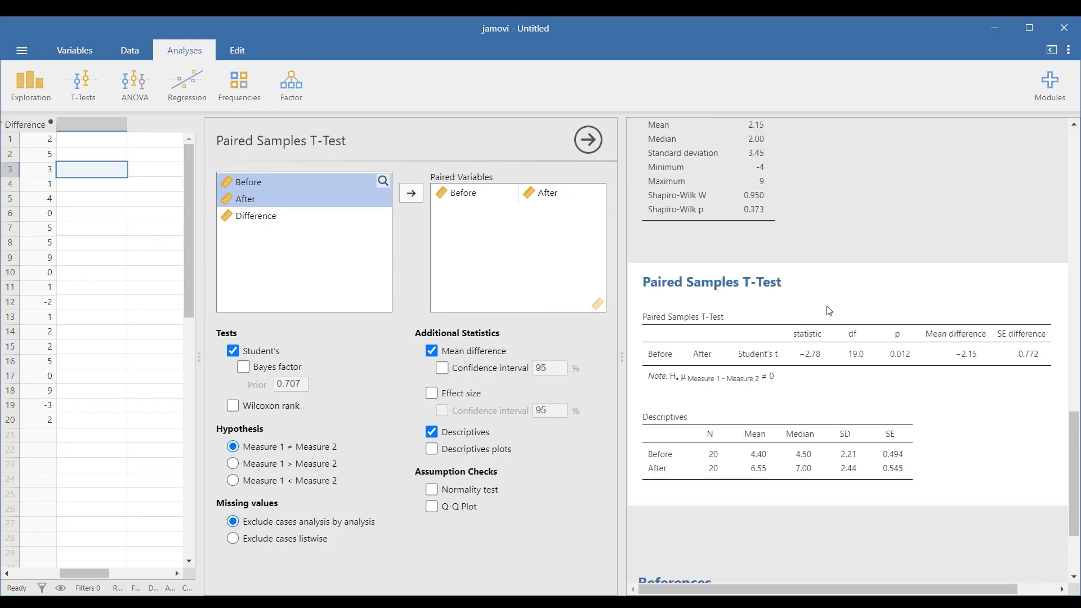